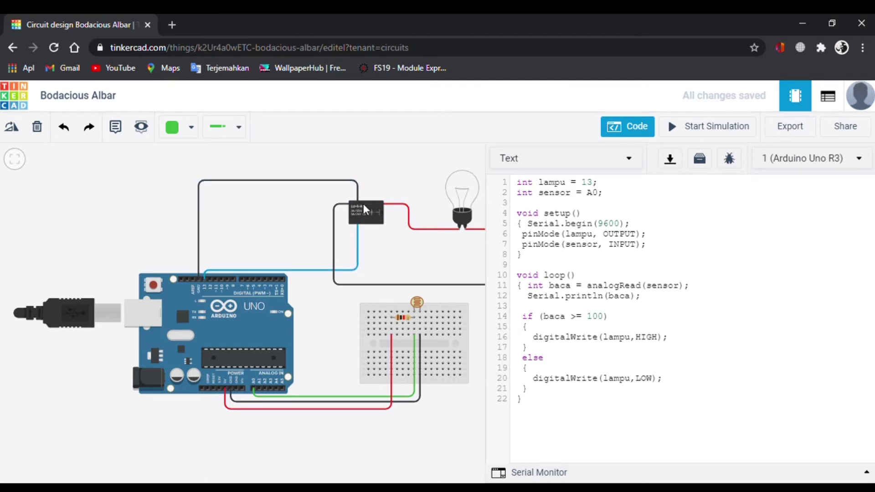
# Step: Set the resistance of the breadboard resistor to 50 kΩ
pyautogui.moveTo(388, 192); pyautogui.dragTo(383, 193)
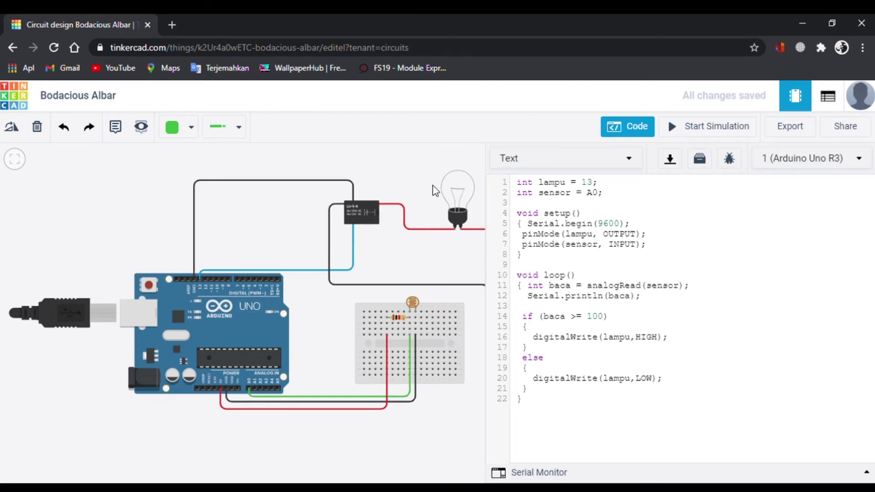
pyautogui.moveTo(412, 187); pyautogui.dragTo(325, 184)
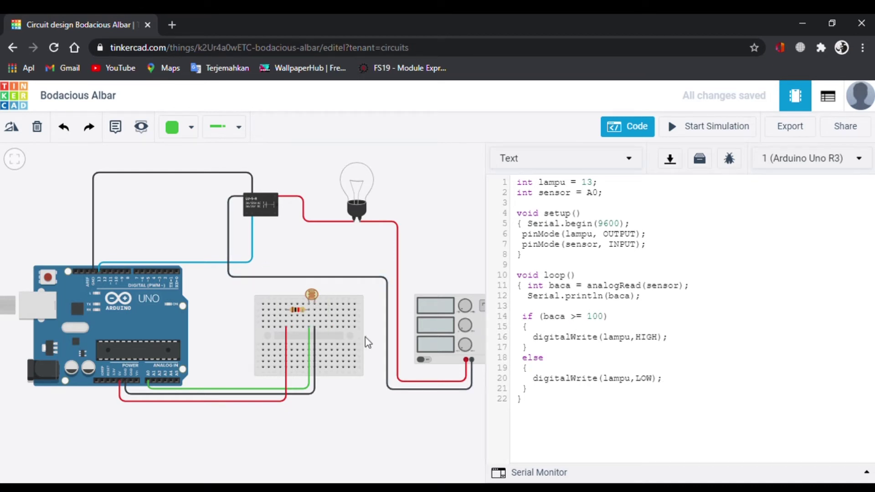
pyautogui.click(311, 298)
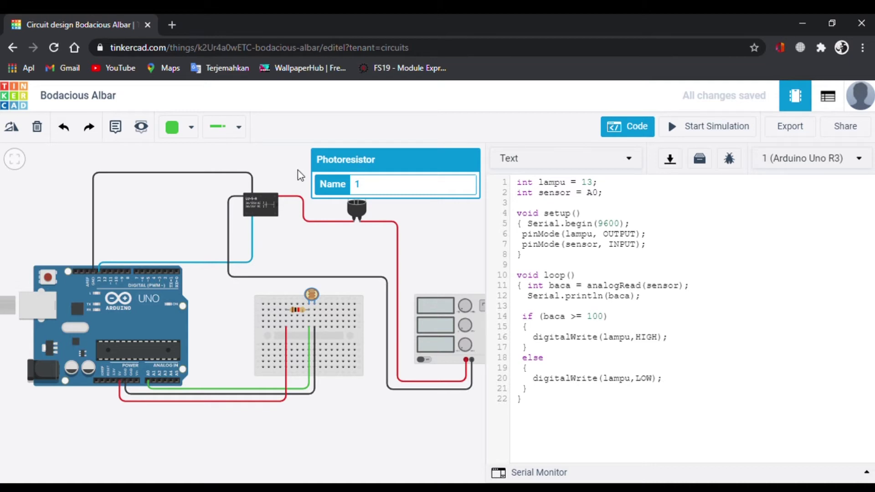
pyautogui.click(299, 185)
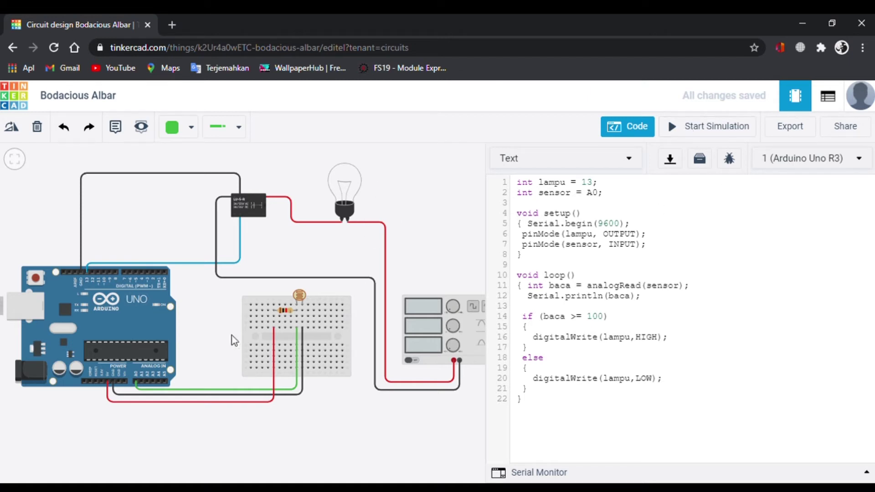
pyautogui.click(283, 313)
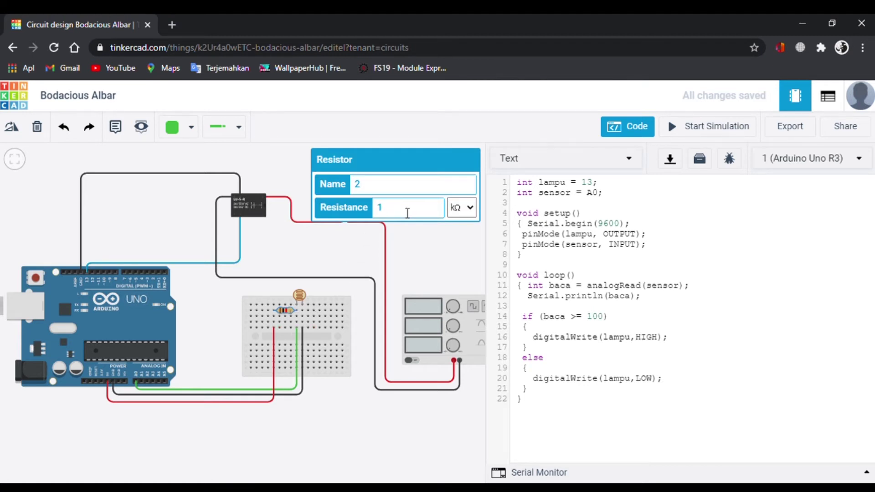
pyautogui.write('50')
pyautogui.click(437, 254)
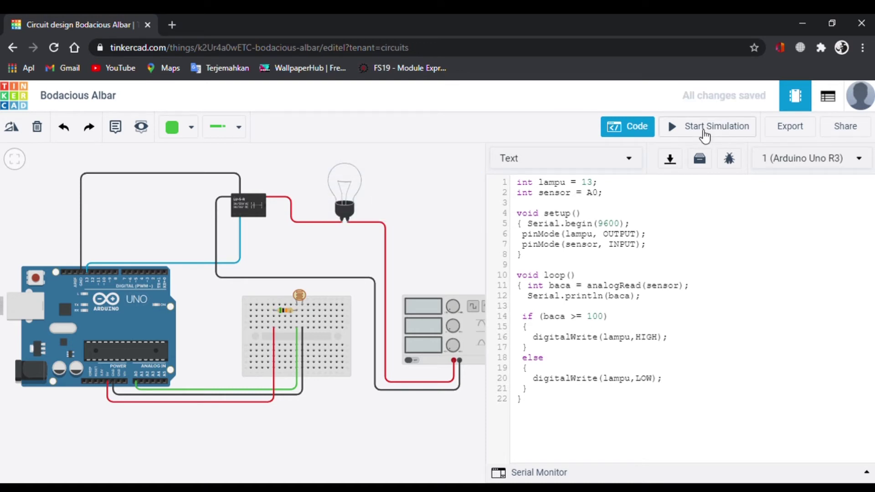
# Step: Start the circuit simulation and expand the serial monitor to watch the sensor readings
pyautogui.click(706, 133)
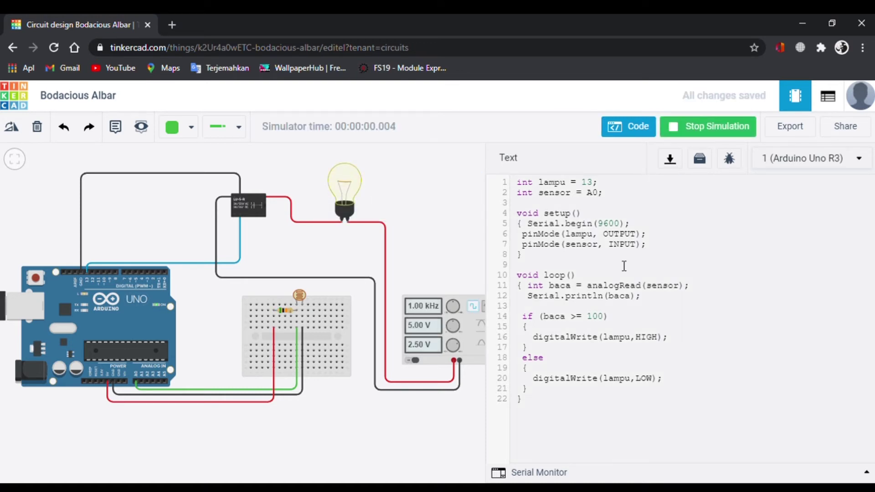
pyautogui.click(538, 473)
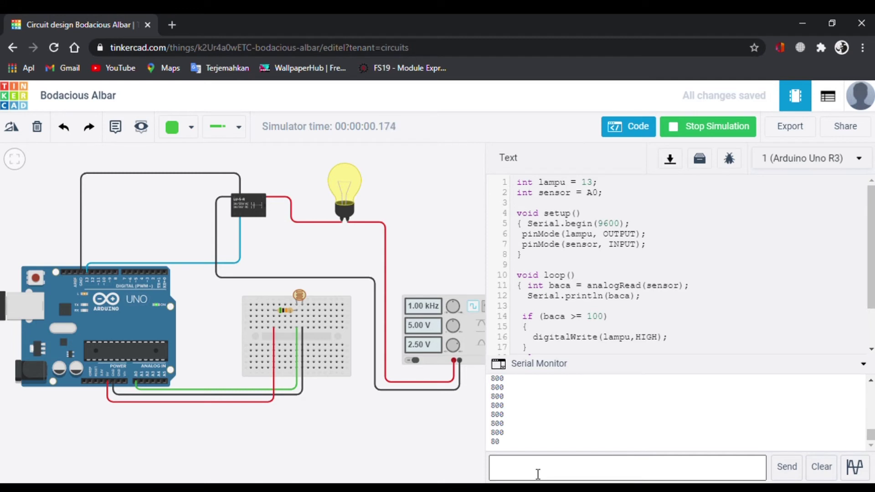
pyautogui.click(296, 300)
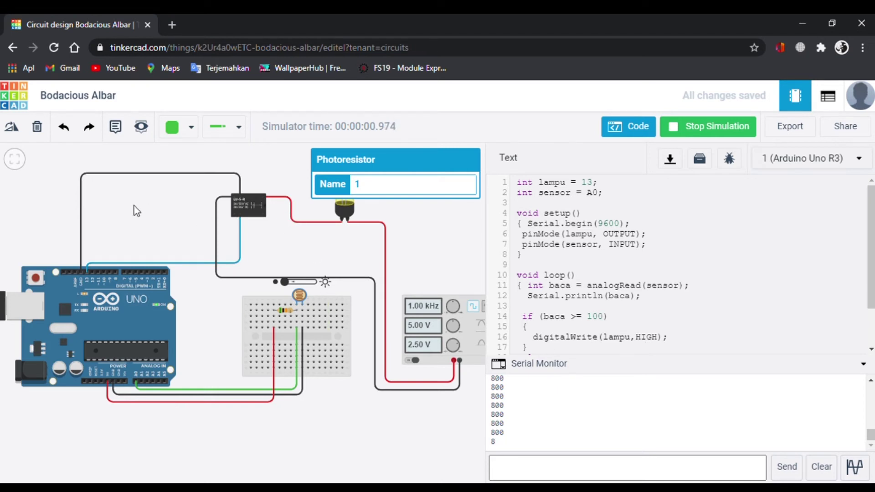
pyautogui.moveTo(373, 221); pyautogui.dragTo(305, 220)
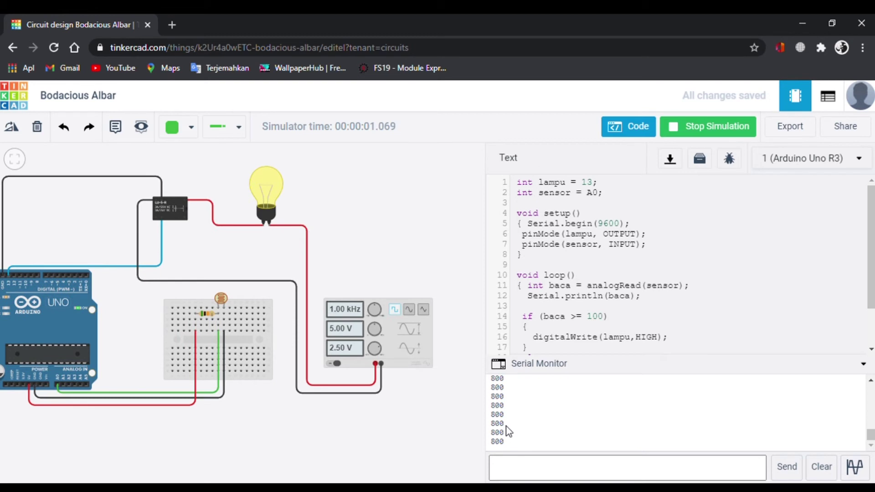
# Step: Test the lamp's response by varying the photoresistor's light level between darkest and brightest, finishing at the brightest
pyautogui.click(223, 301)
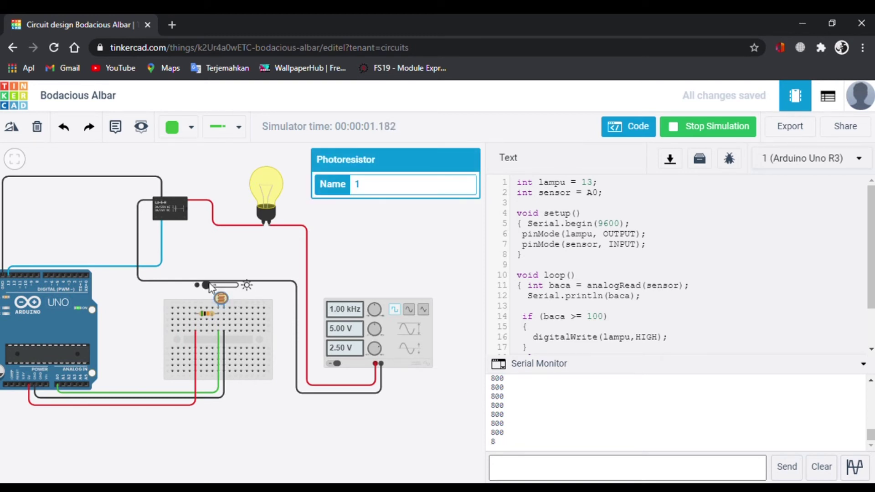
pyautogui.moveTo(208, 286); pyautogui.dragTo(222, 286)
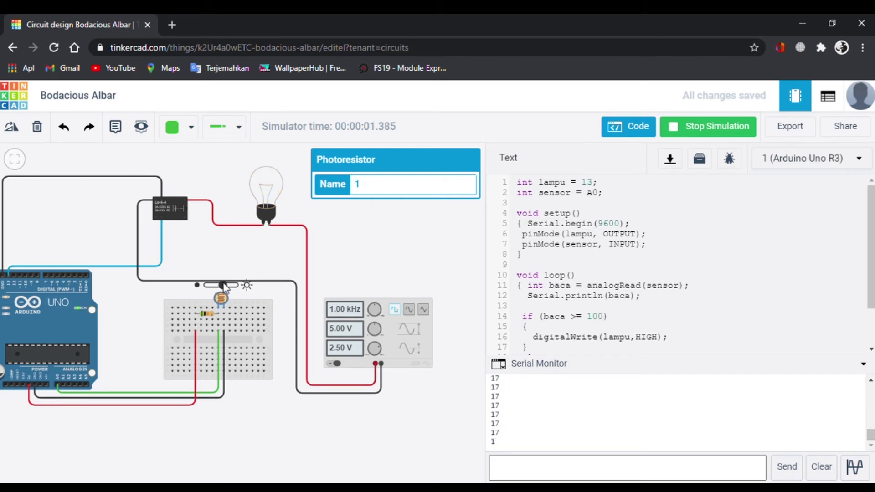
pyautogui.moveTo(223, 284); pyautogui.dragTo(214, 285)
pyautogui.moveTo(215, 285); pyautogui.dragTo(211, 284)
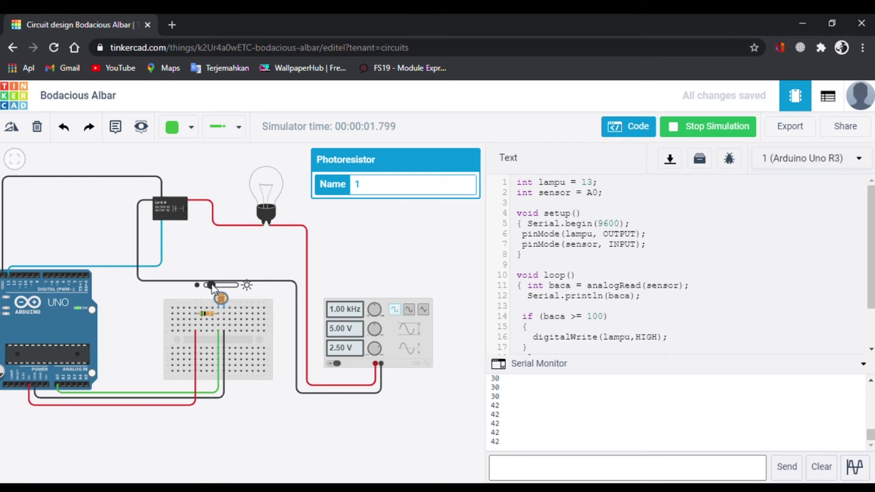
pyautogui.moveTo(212, 286); pyautogui.dragTo(209, 286)
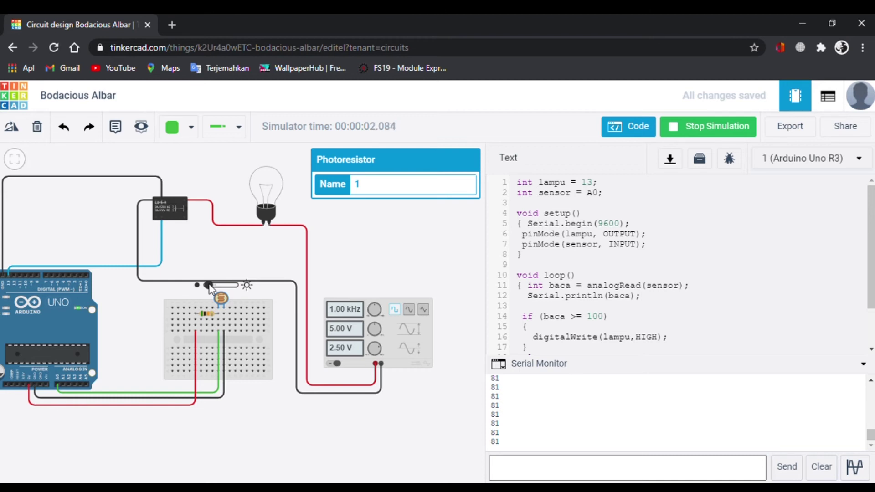
pyautogui.moveTo(209, 284); pyautogui.dragTo(206, 285)
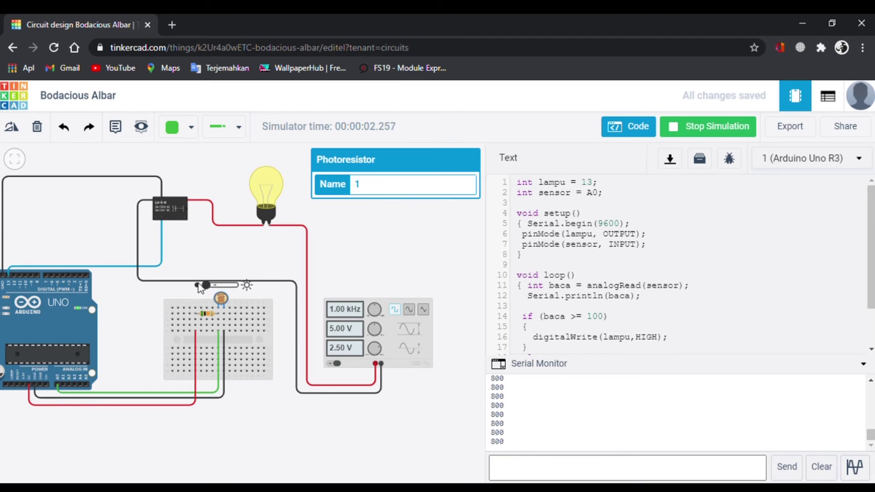
pyautogui.moveTo(206, 285); pyautogui.dragTo(237, 285)
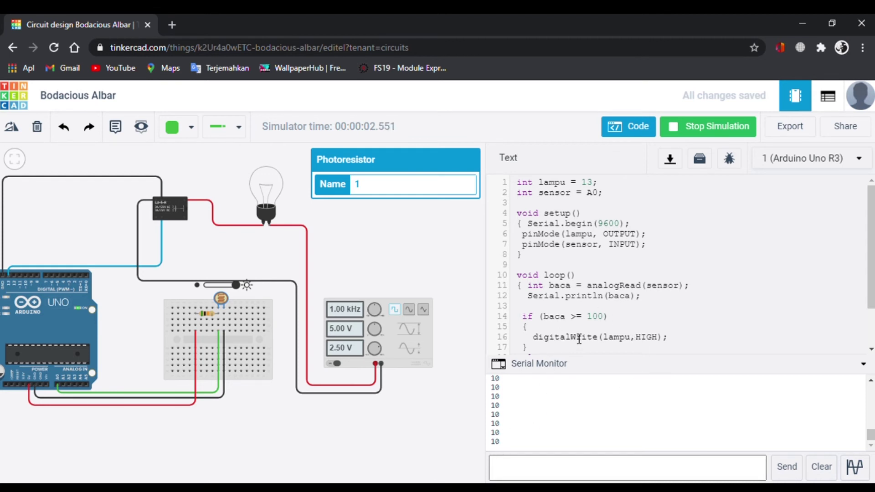
pyautogui.scroll(-2, 604, 326)
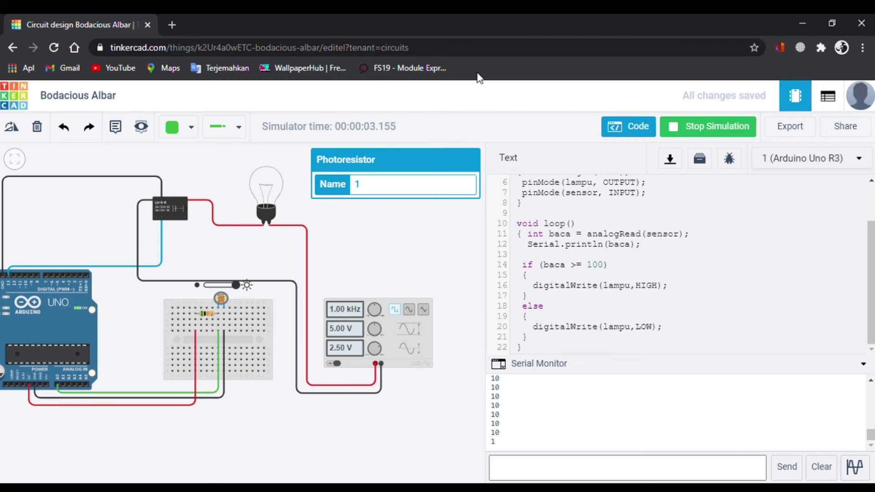
# Step: Set the function generator to a sine wave with a frequency of 60 Hz and an amplitude of 10 V
pyautogui.moveTo(387, 253); pyautogui.dragTo(433, 244)
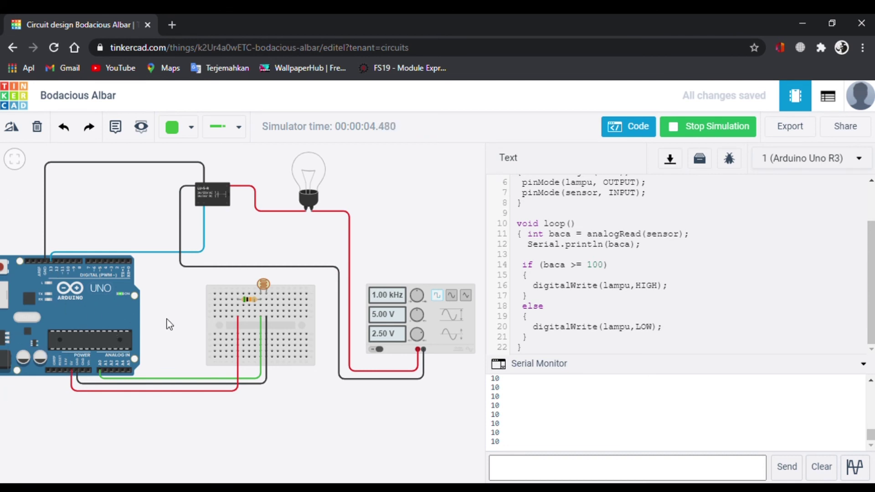
pyautogui.click(451, 297)
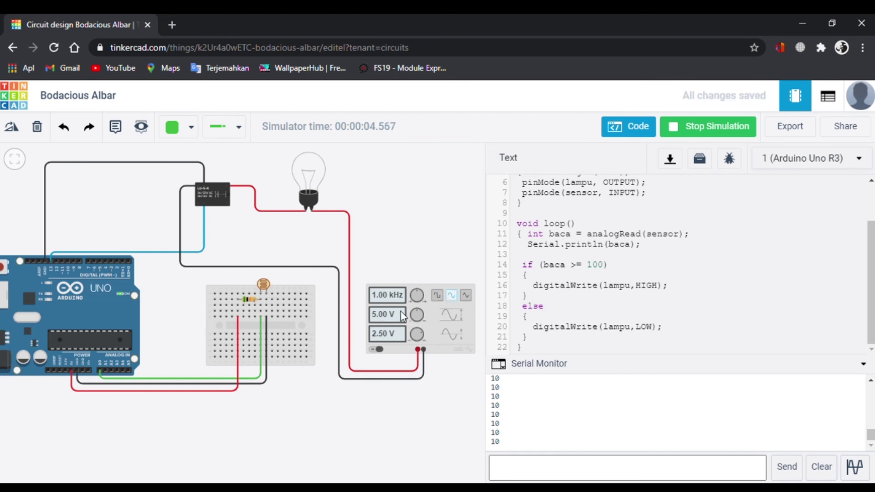
pyautogui.click(366, 216)
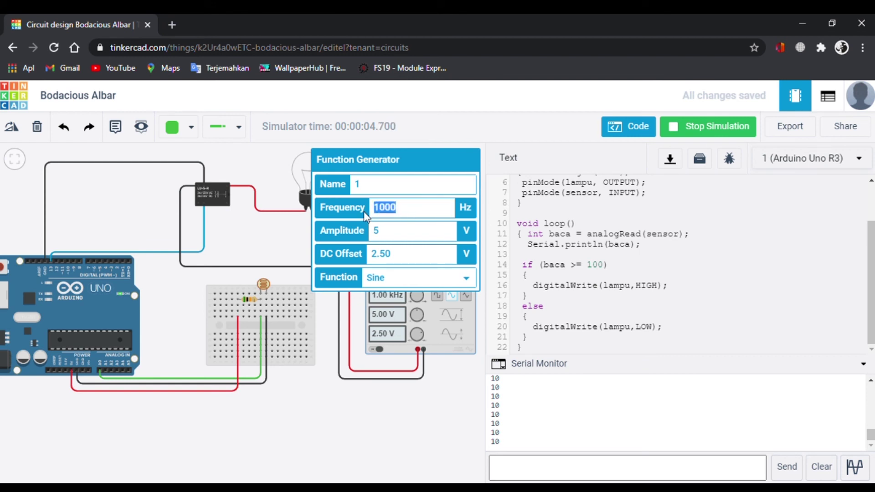
pyautogui.write('220')
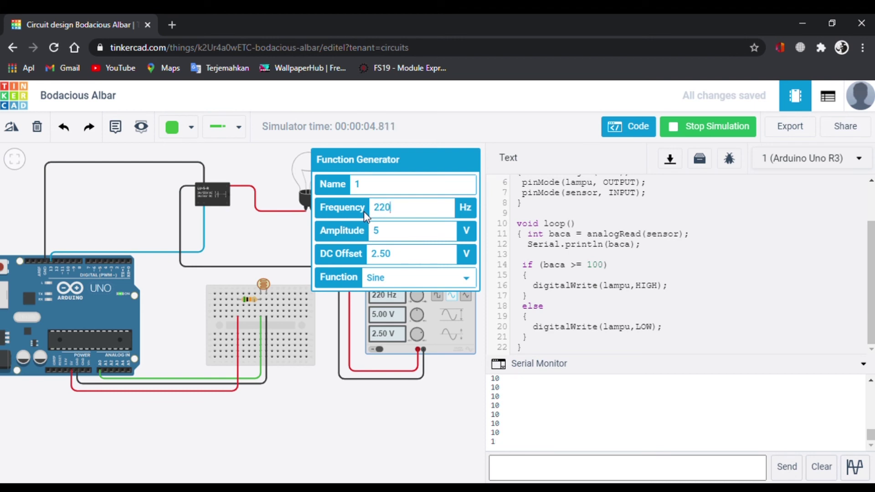
pyautogui.press('Tab')
pyautogui.write('220')
pyautogui.click(411, 211)
pyautogui.moveTo(411, 211); pyautogui.dragTo(364, 208)
pyautogui.write('60')
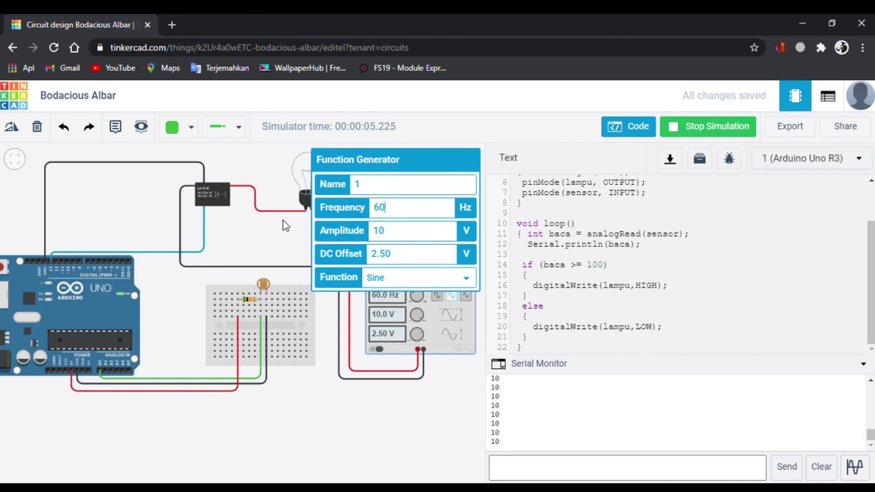
pyautogui.click(277, 248)
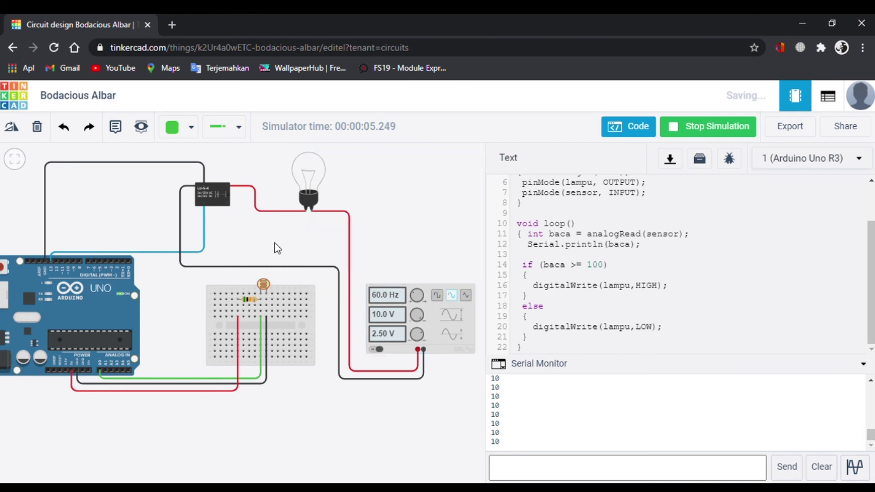
# Step: Lower the photoresistor's light level to darkest to test the lamp with the changed generator settings
pyautogui.click(265, 284)
pyautogui.moveTo(277, 272); pyautogui.dragTo(242, 262)
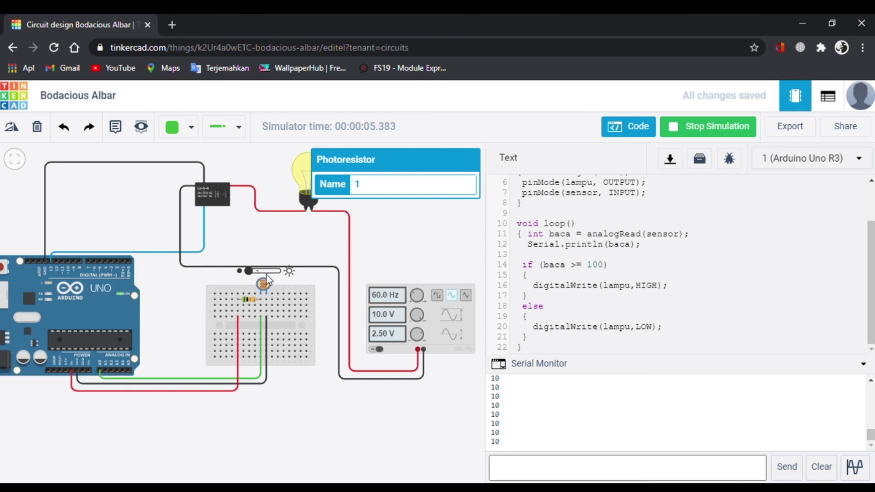
pyautogui.click(405, 236)
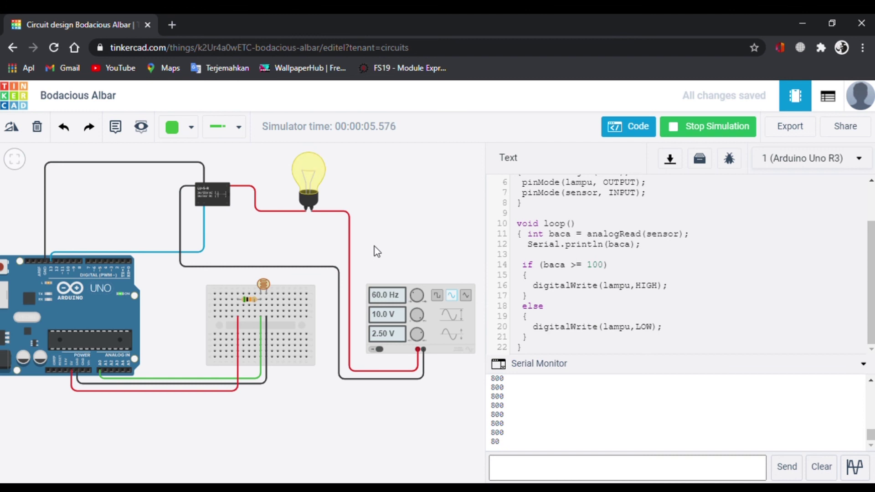
# Step: Hide the code editor to show the whole circuit and stop the simulation
pyautogui.moveTo(375, 247); pyautogui.dragTo(400, 247)
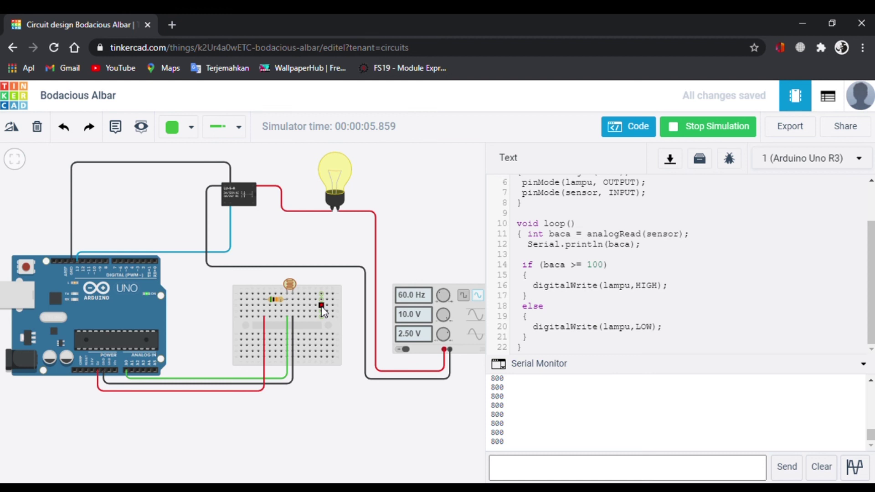
pyautogui.scroll(1, 290, 322)
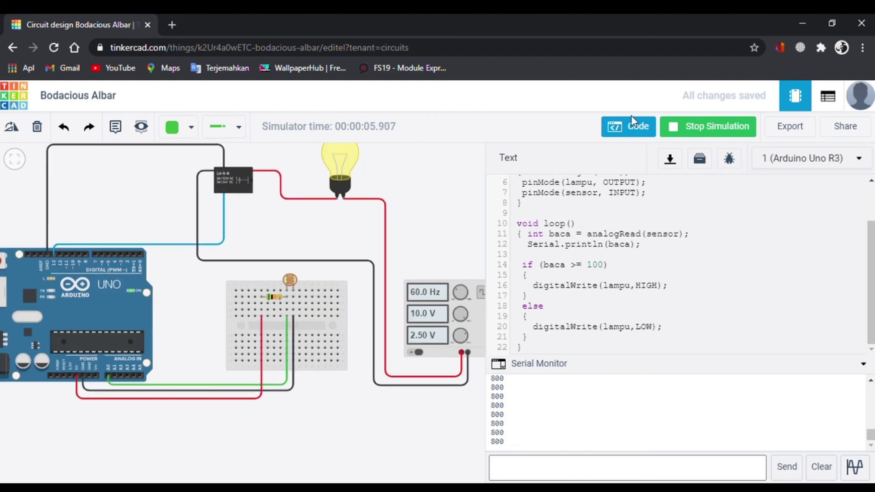
pyautogui.click(634, 123)
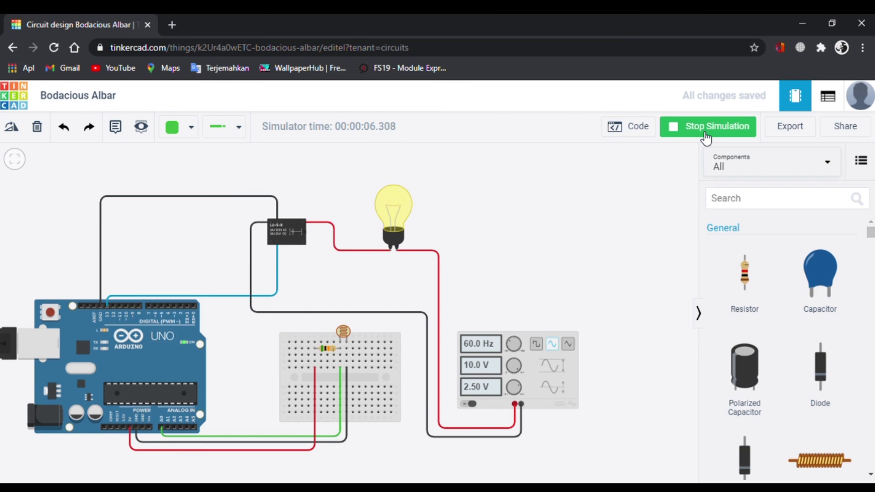
pyautogui.click(706, 138)
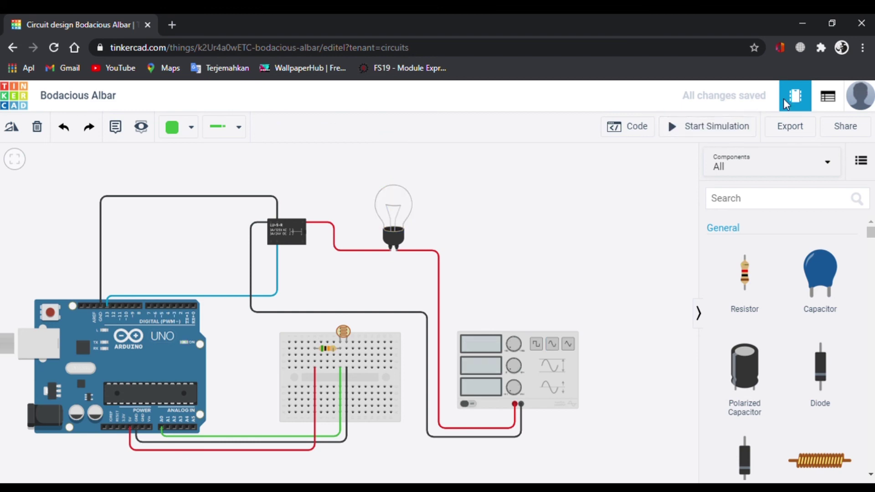